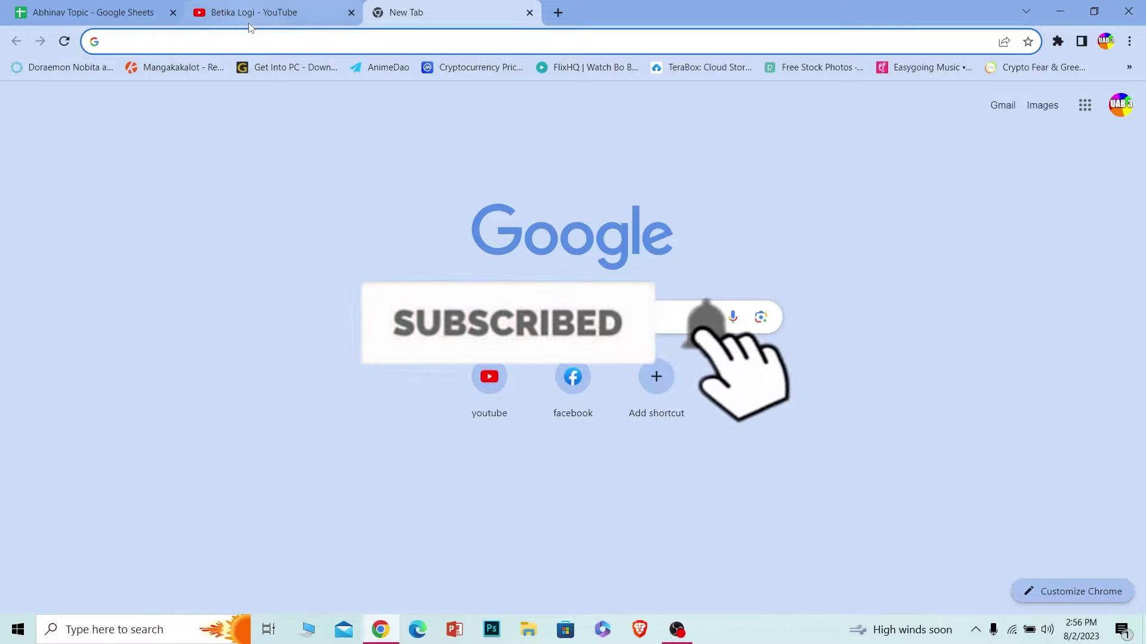
pyautogui.write('Betika Logi')
# - Search Google for 'Betika Login' and open the betika.com result
pyautogui.press('Escape')
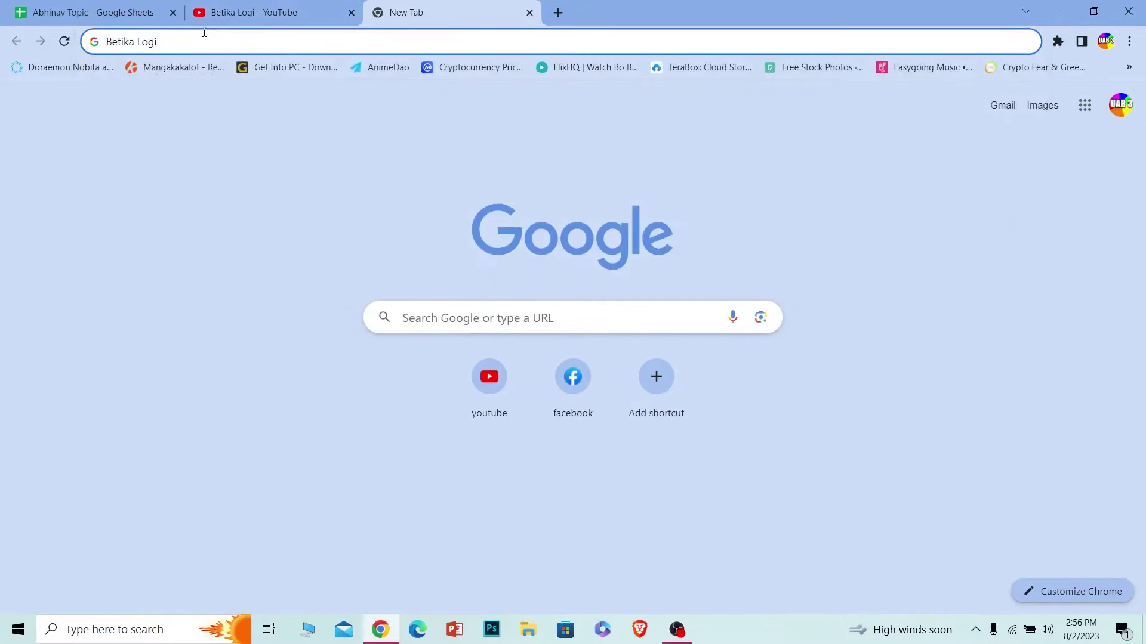
pyautogui.press('Return')
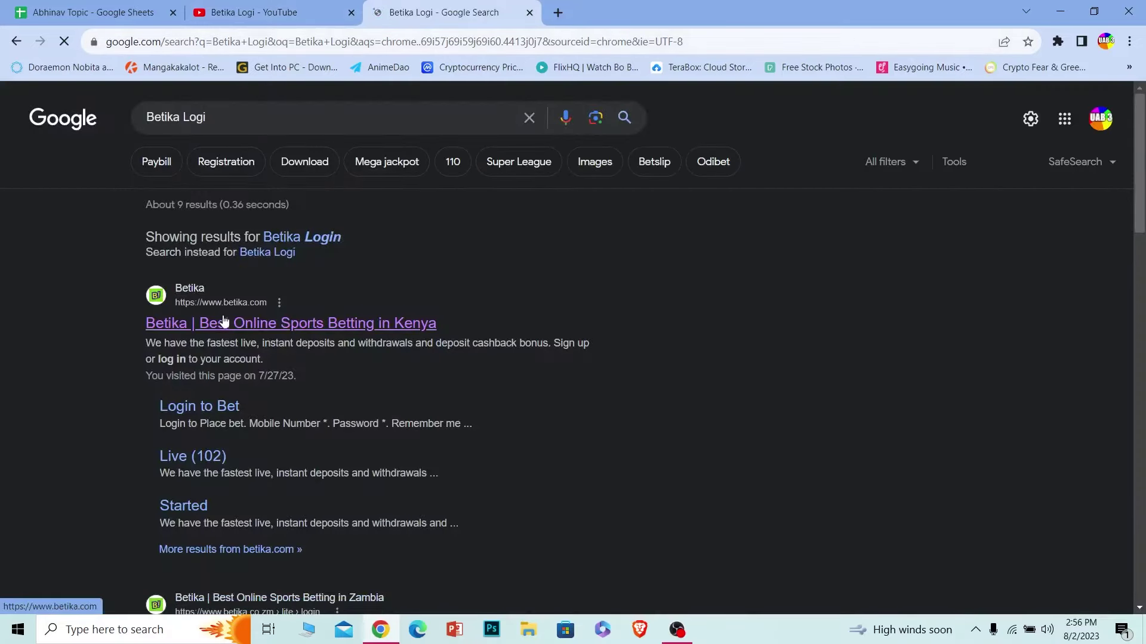
pyautogui.click(224, 325)
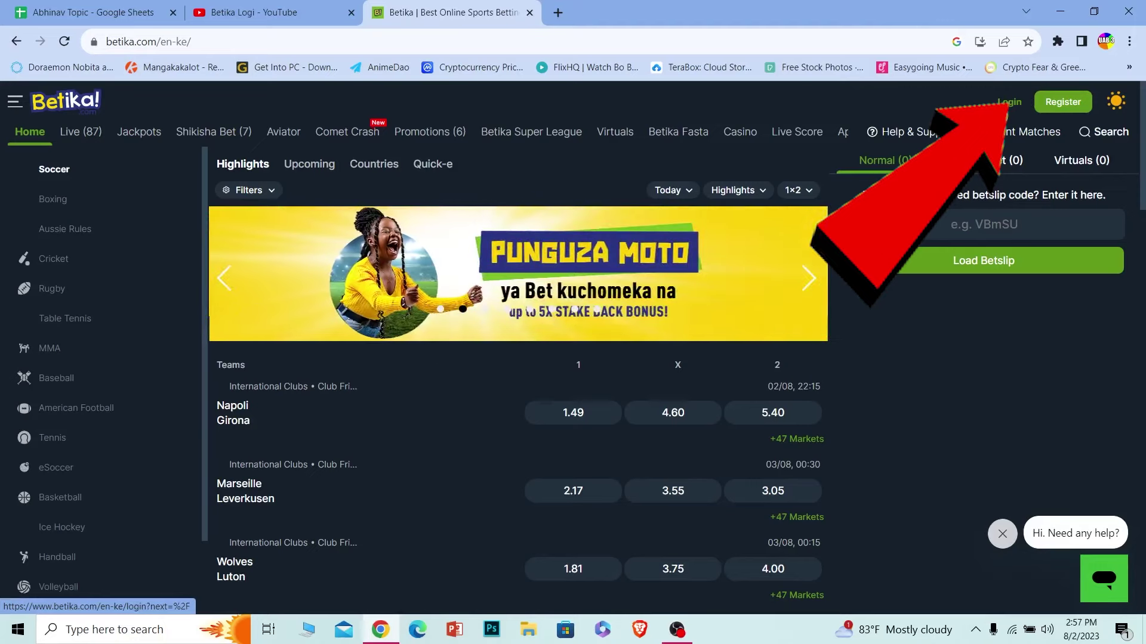
# - Open the login page from the Betika homepage's Login button
pyautogui.click(1009, 103)
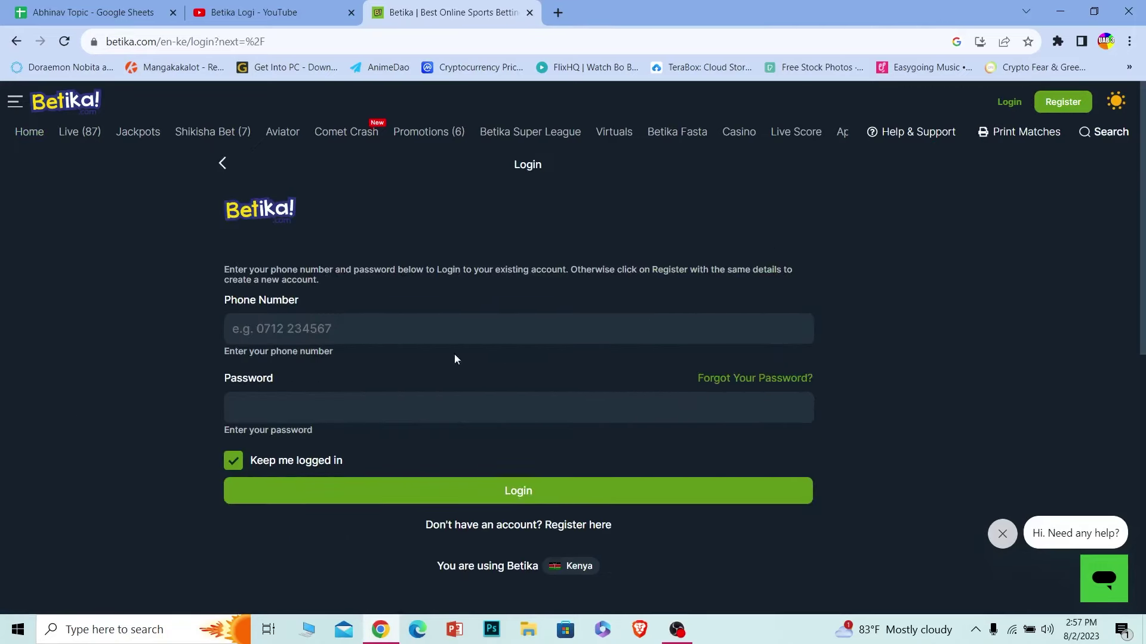
pyautogui.click(342, 332)
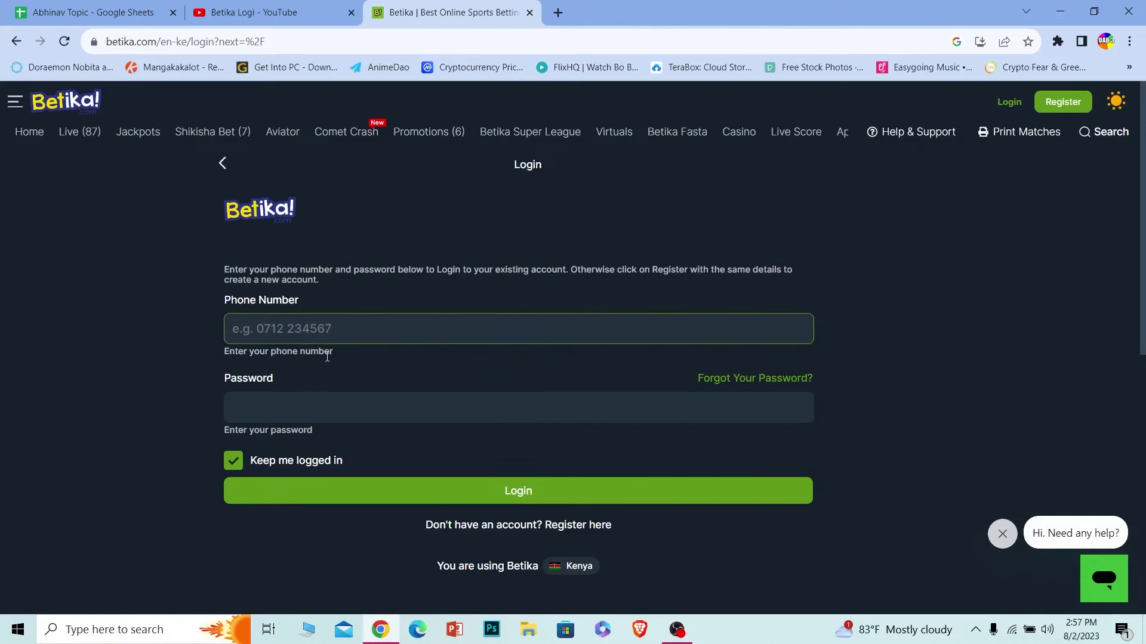
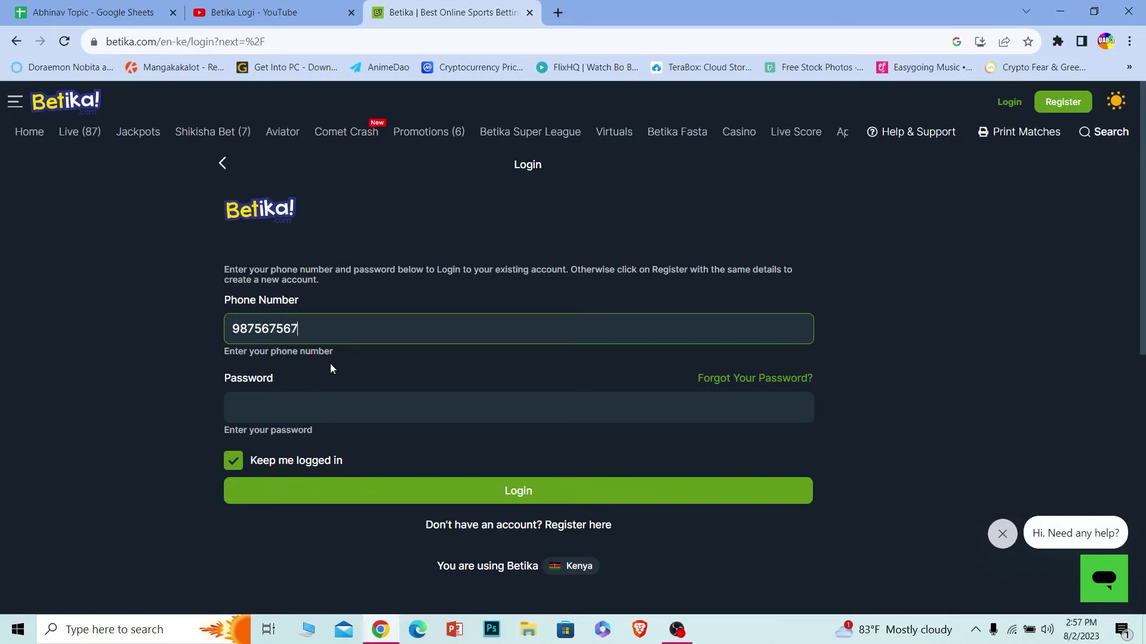
pyautogui.click(345, 408)
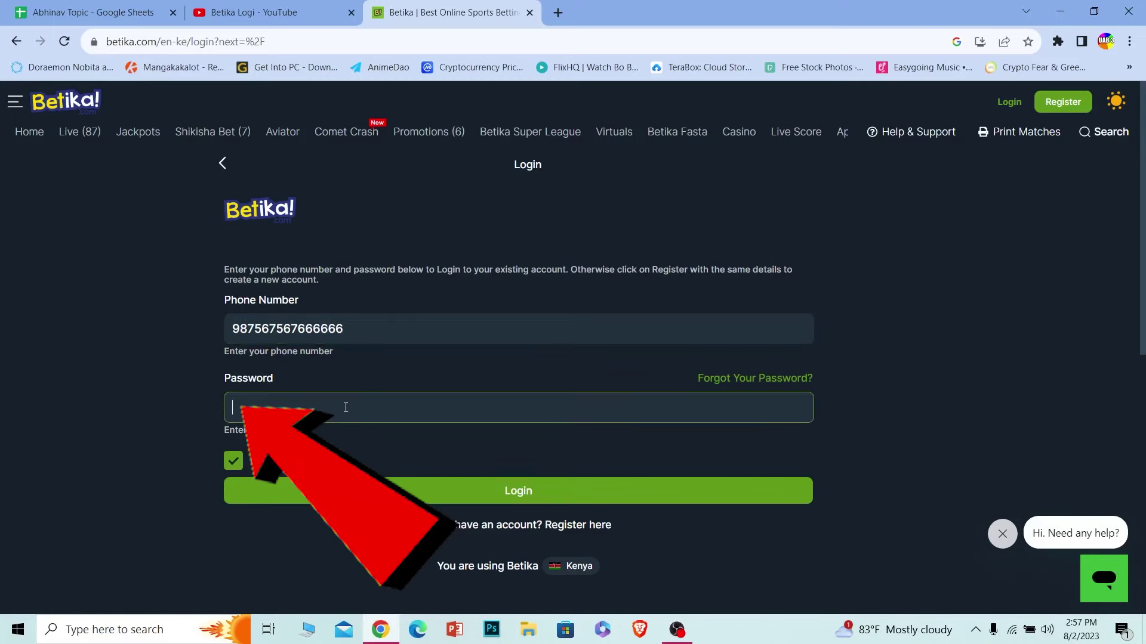
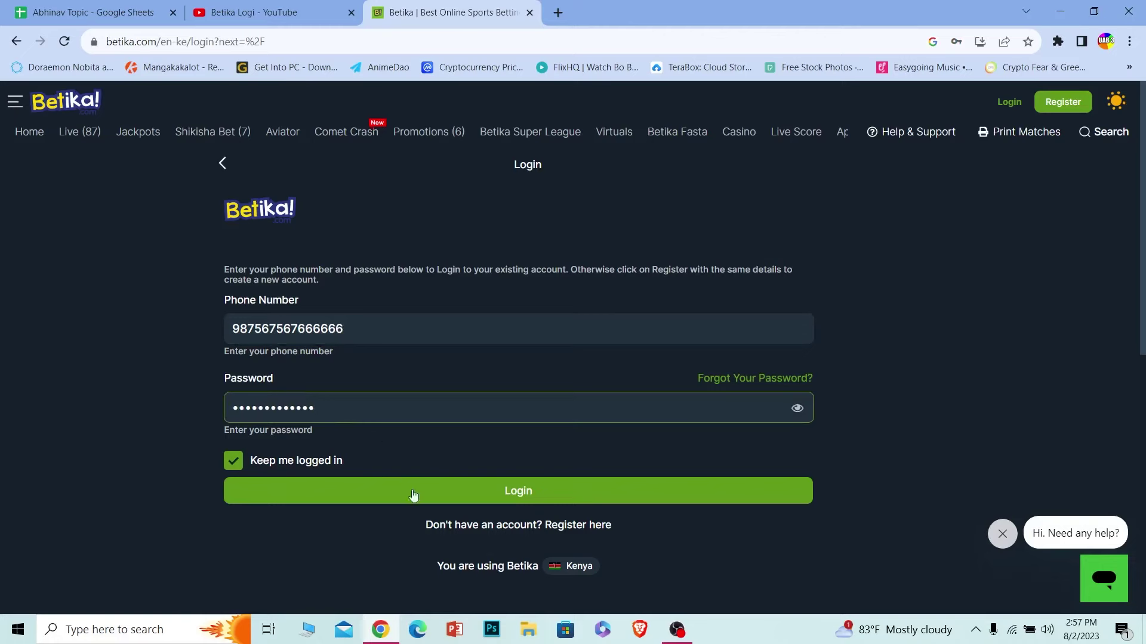